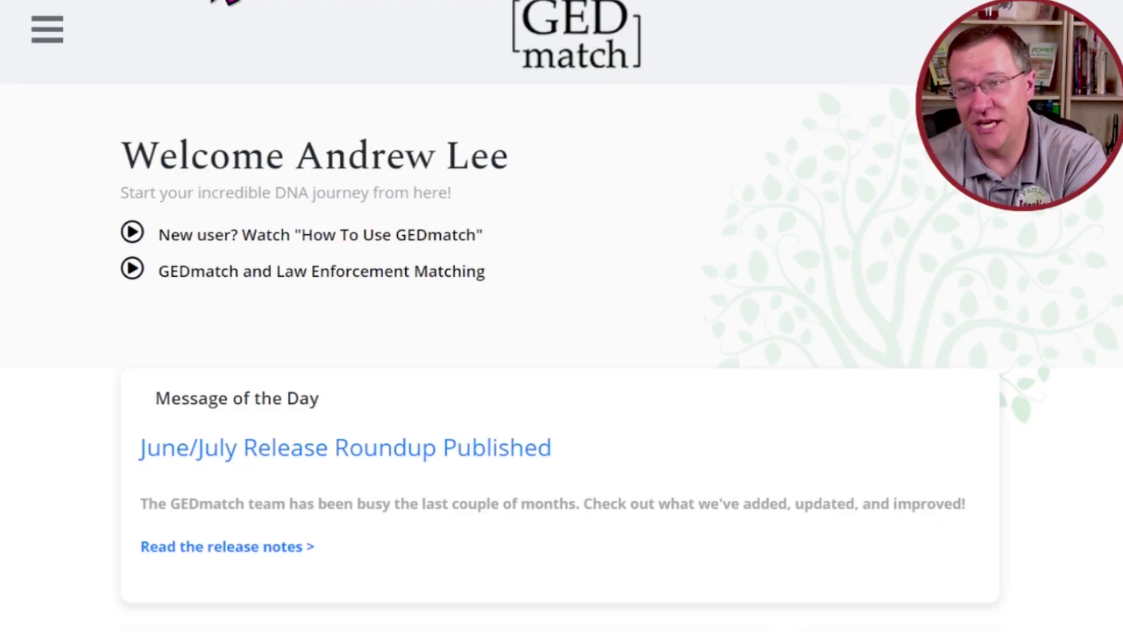
Open One-To-Many - Full Version from Tier 1 Tools and scroll through the match table
click(46, 29)
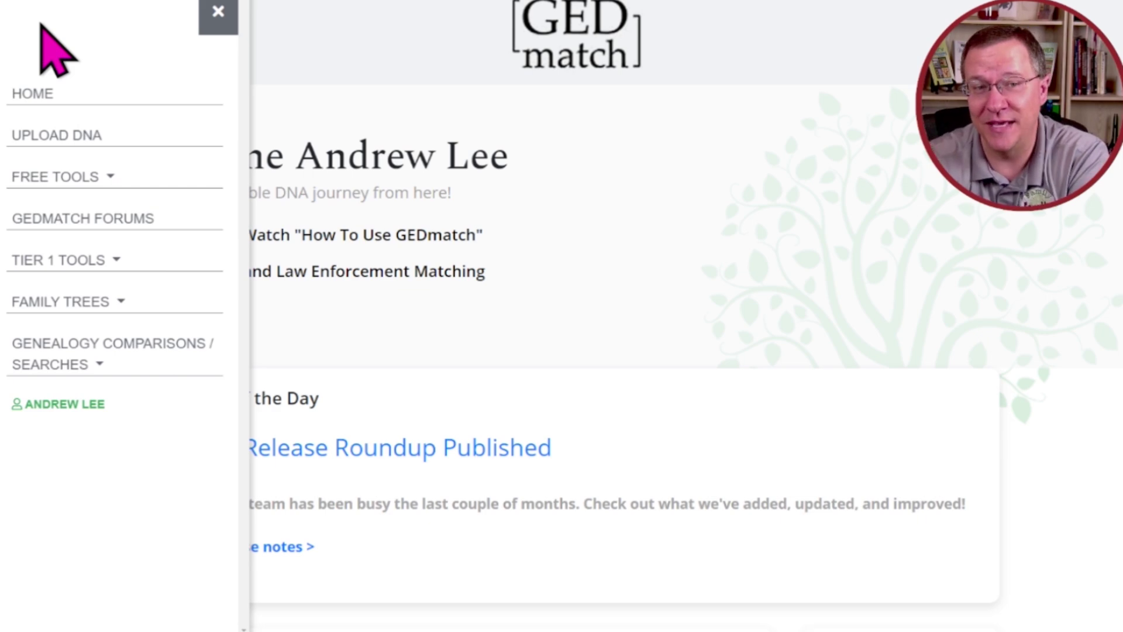
click(81, 261)
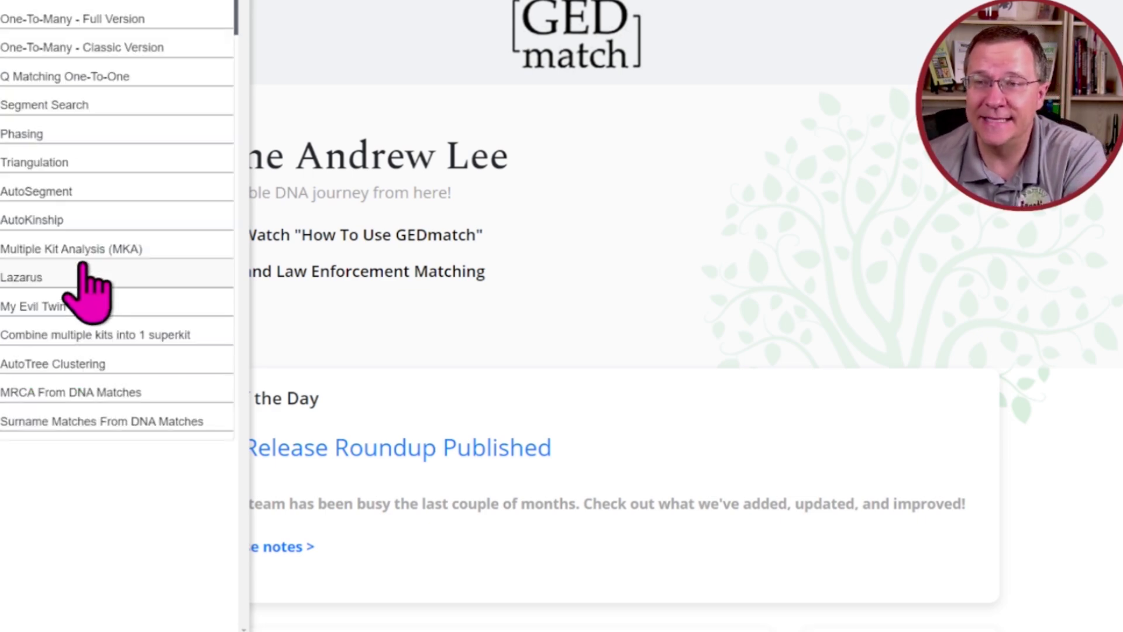
click(70, 20)
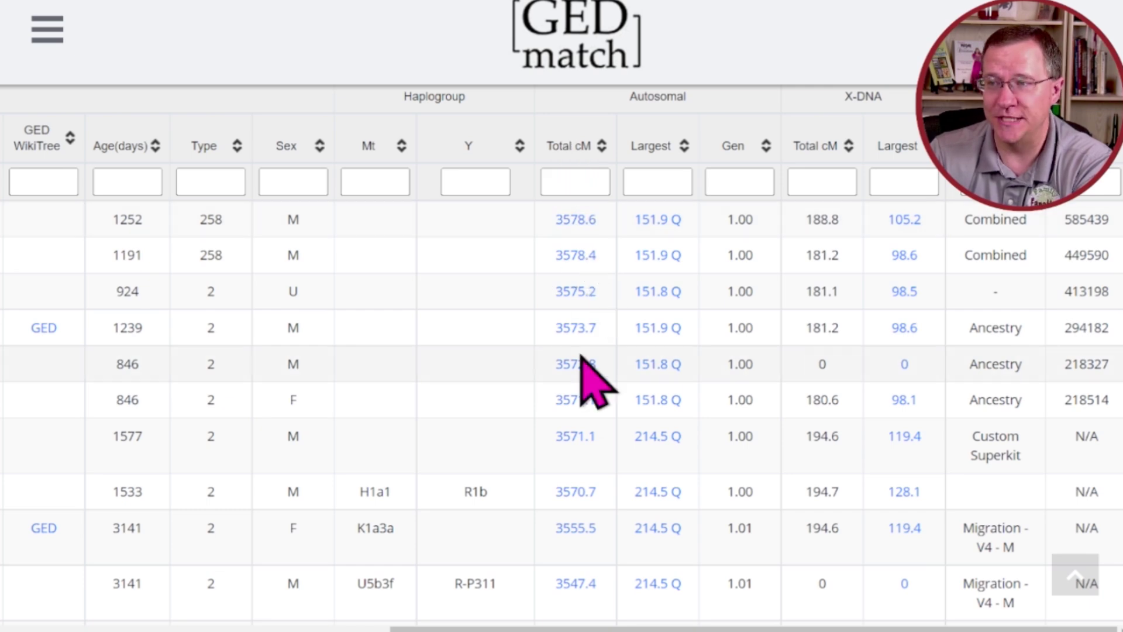
scroll(569, 421, down, 8)
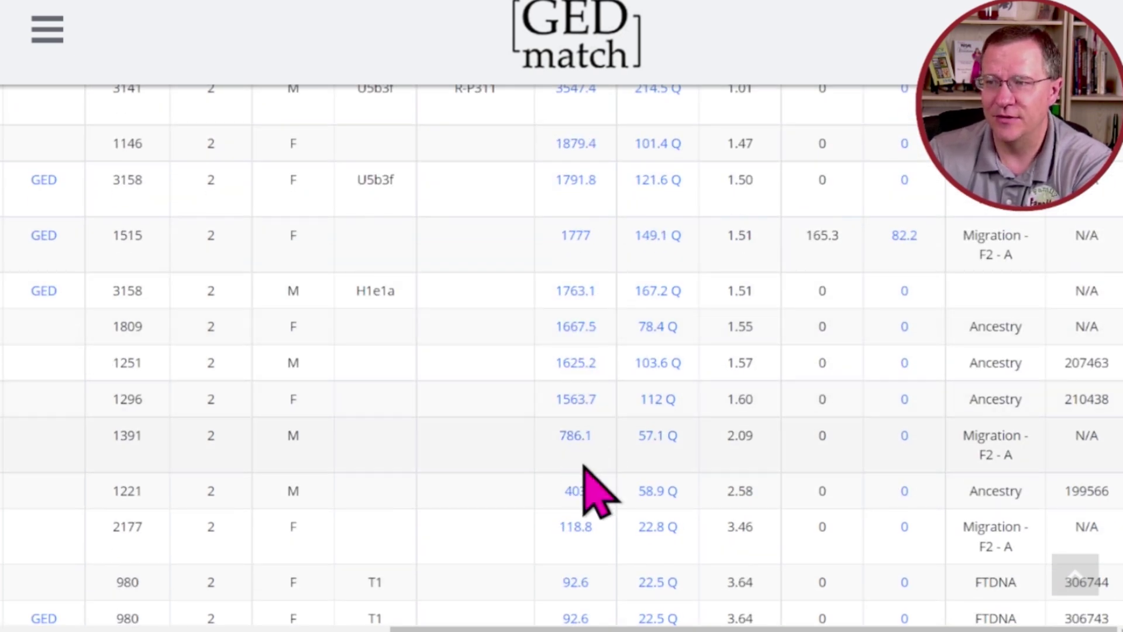
Open the Relationship Probabilities popup for the 1763.1 total cM match
click(578, 293)
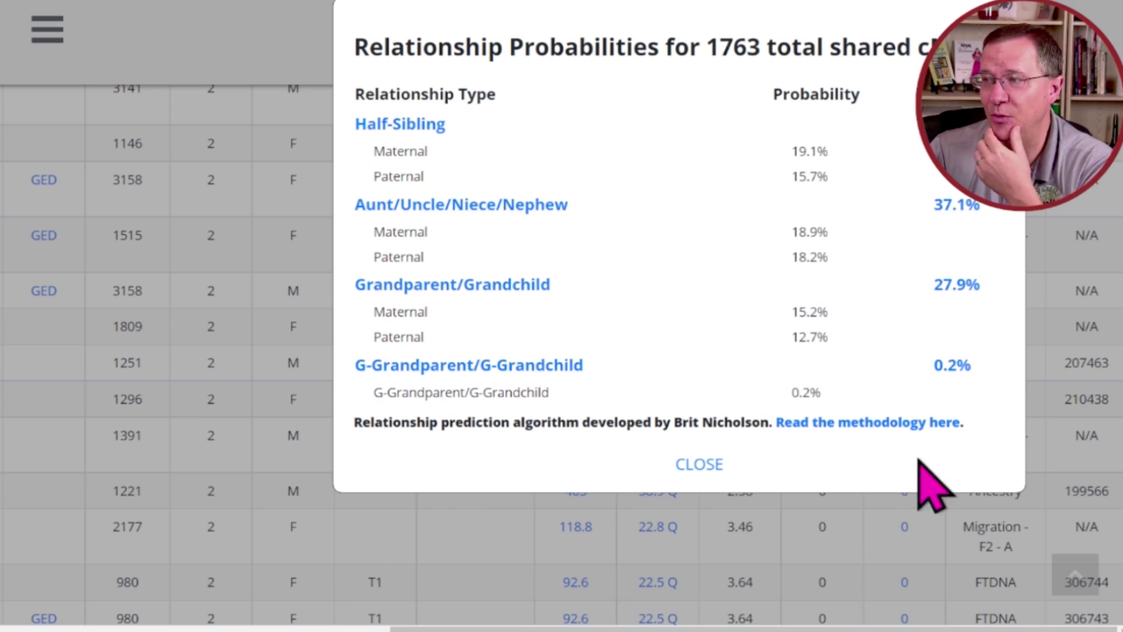
scroll(771, 299, up, 2)
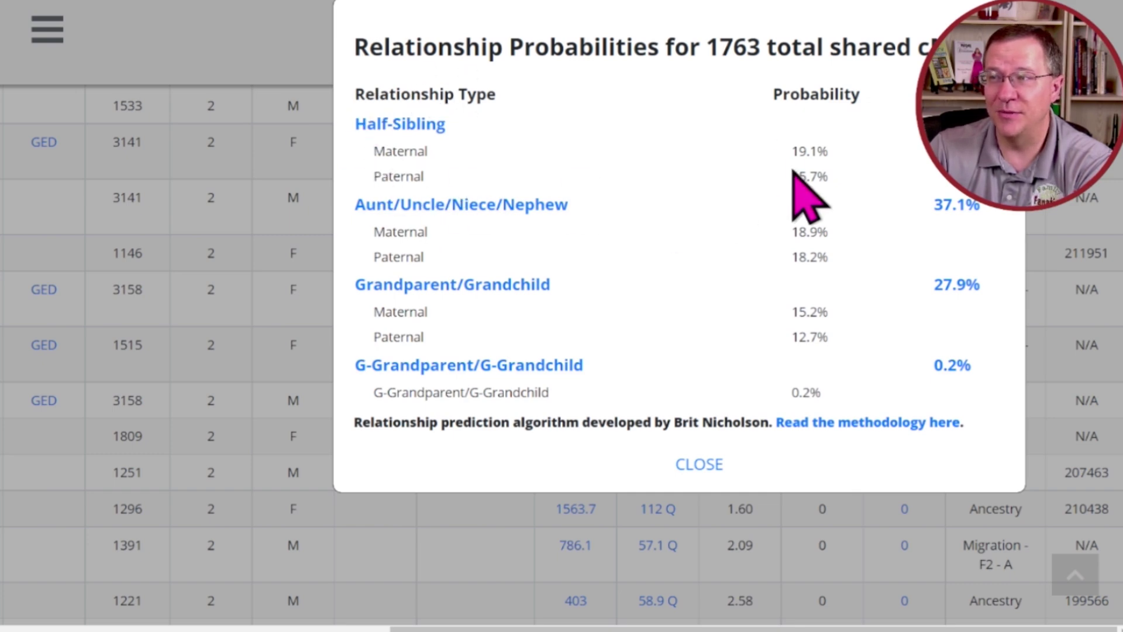
Highlight the Half-Sibling 15.7%, Aunt/Uncle 18.2% and Grandparent 12.7% and 15.2% probabilities
drag(829, 151, 790, 177)
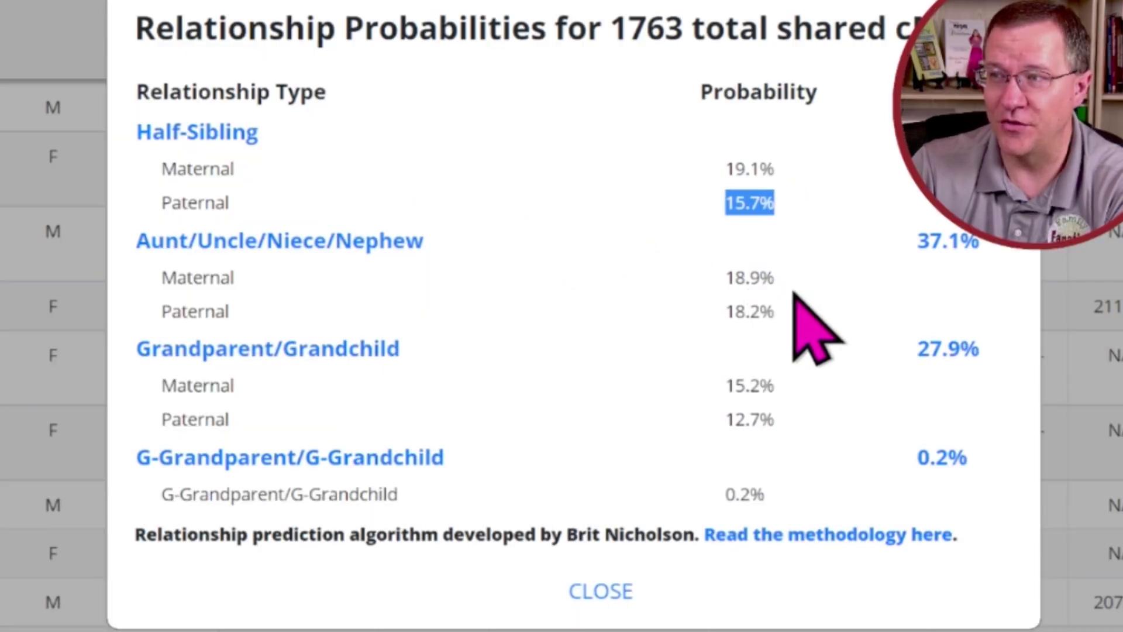
drag(829, 257, 811, 258)
drag(752, 316, 155, 270)
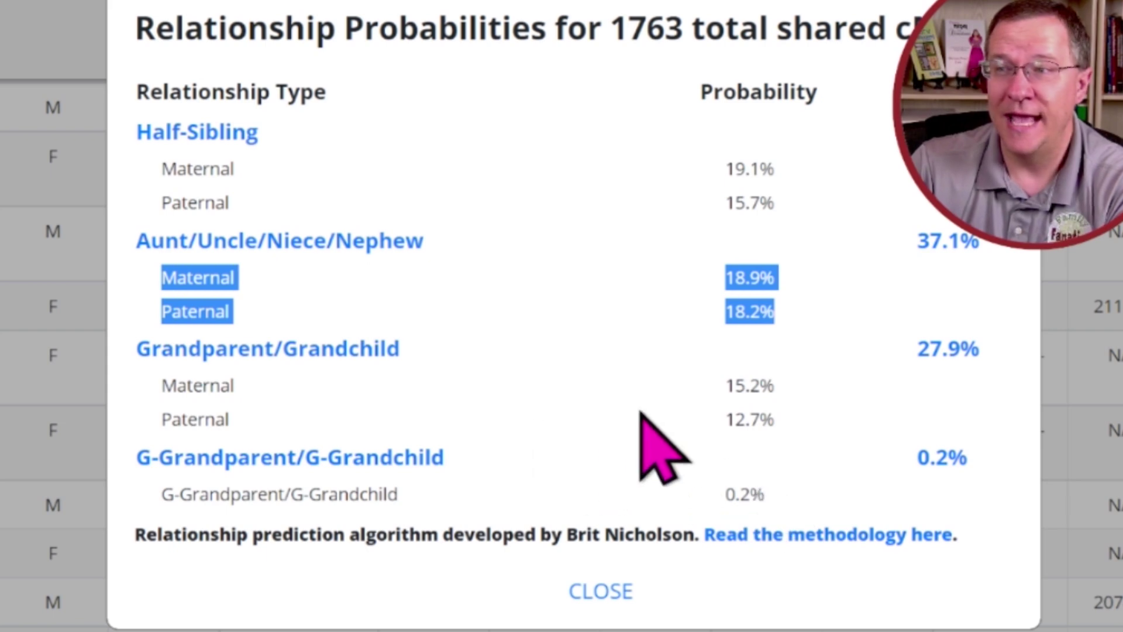
click(777, 426)
drag(777, 425, 722, 420)
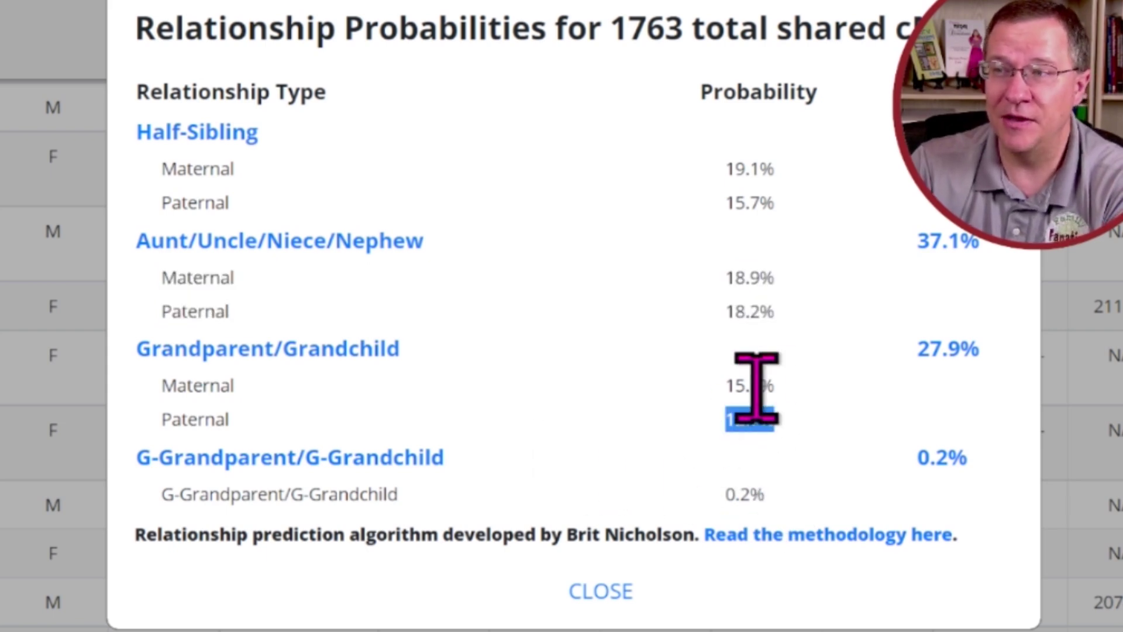
drag(774, 384, 721, 386)
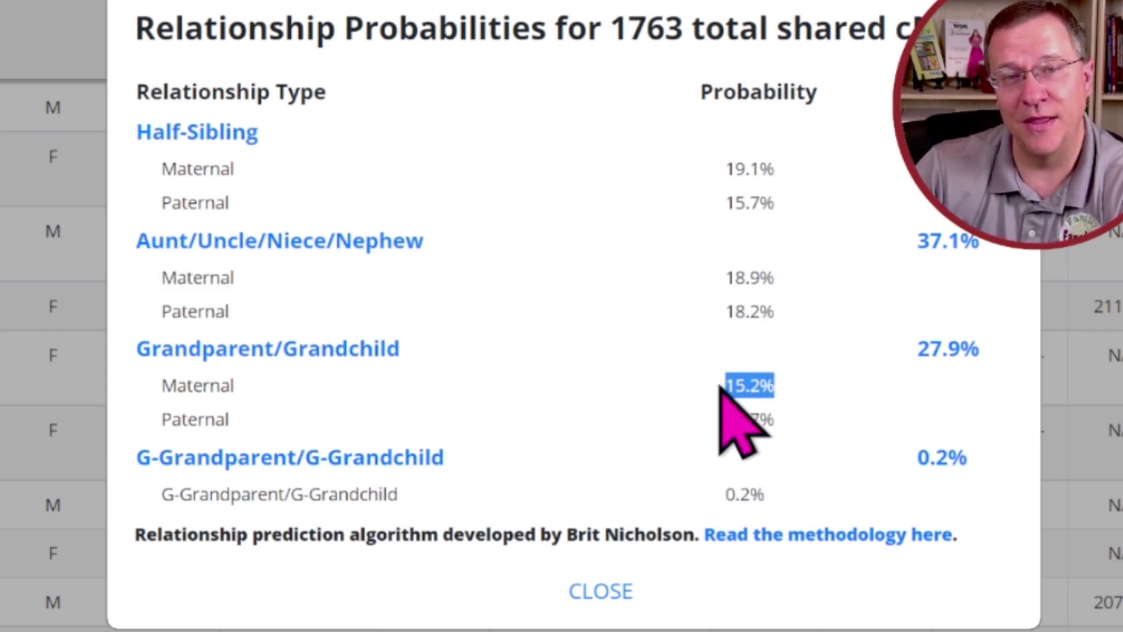
click(648, 414)
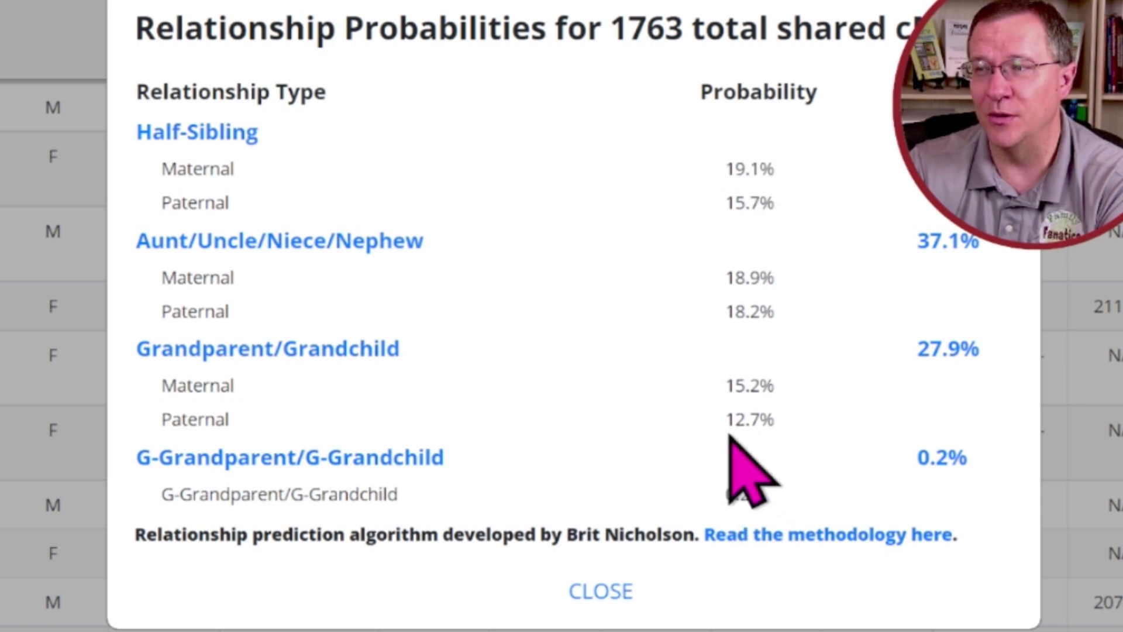
Highlight Grandparent 12.7%, Half-Sibling Maternal 19.1% and the 1763 cM figure, then close the popup
drag(778, 422, 725, 426)
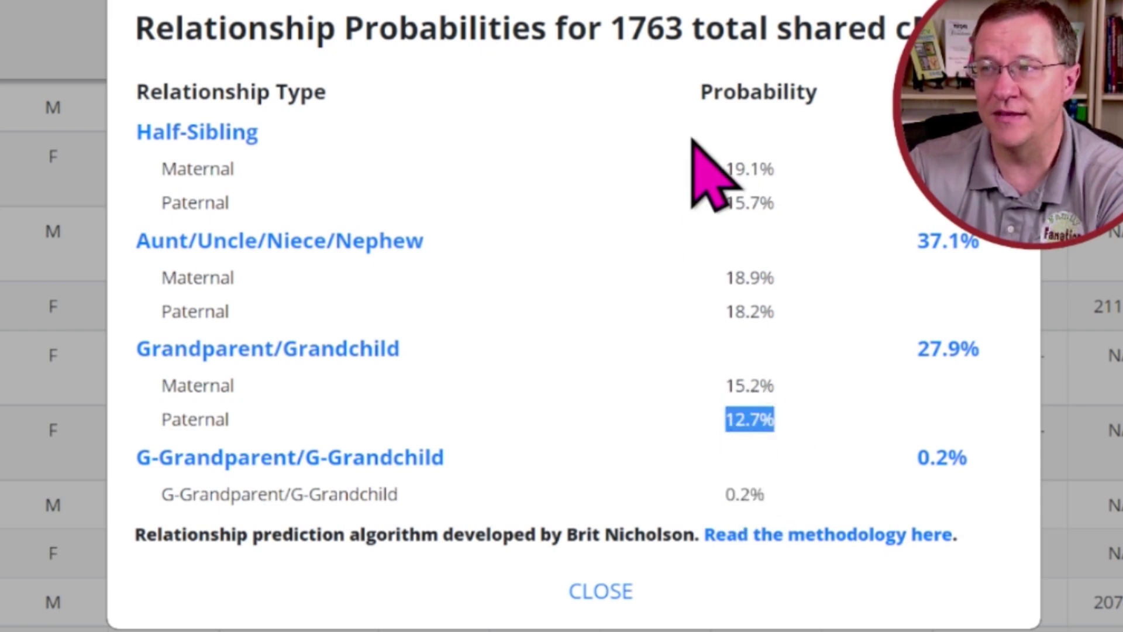
click(720, 176)
drag(720, 176, 797, 172)
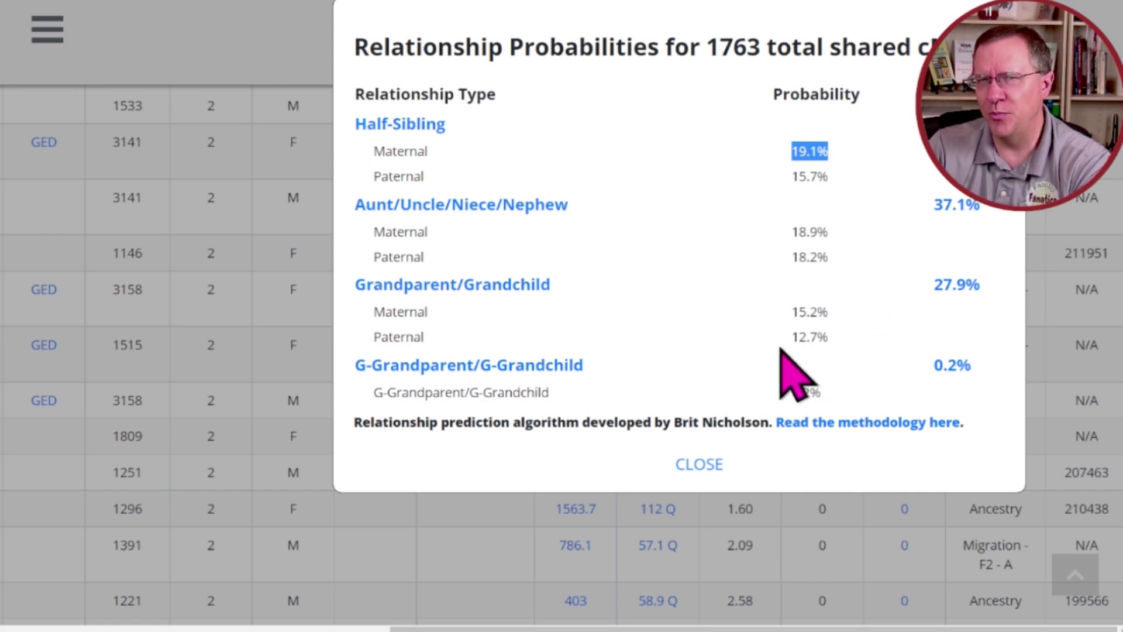
drag(708, 47, 769, 44)
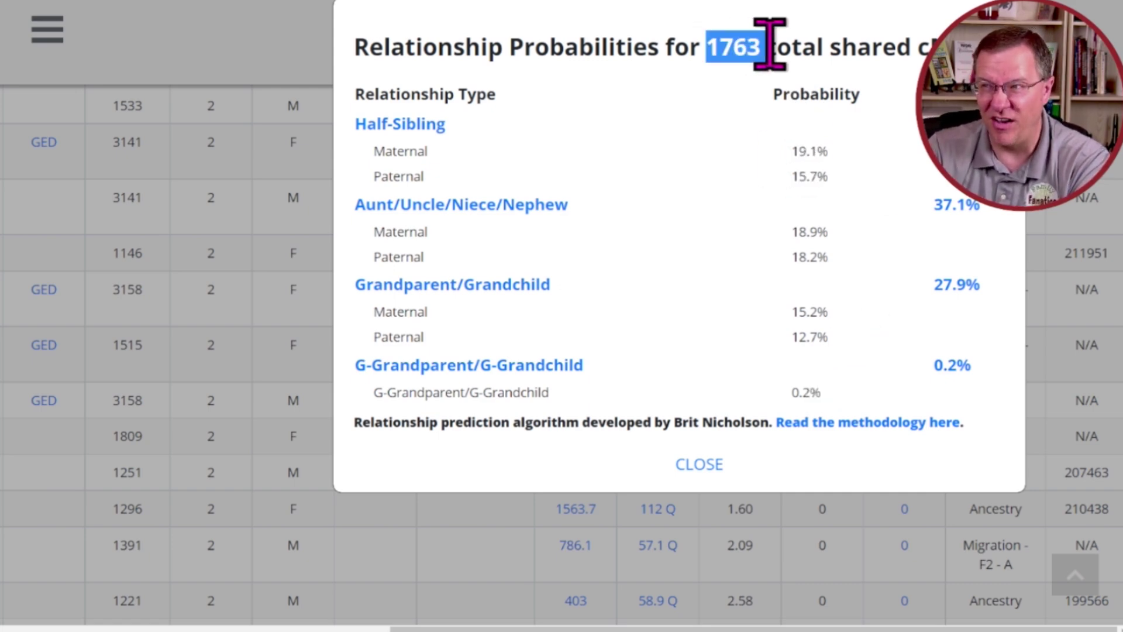
click(732, 259)
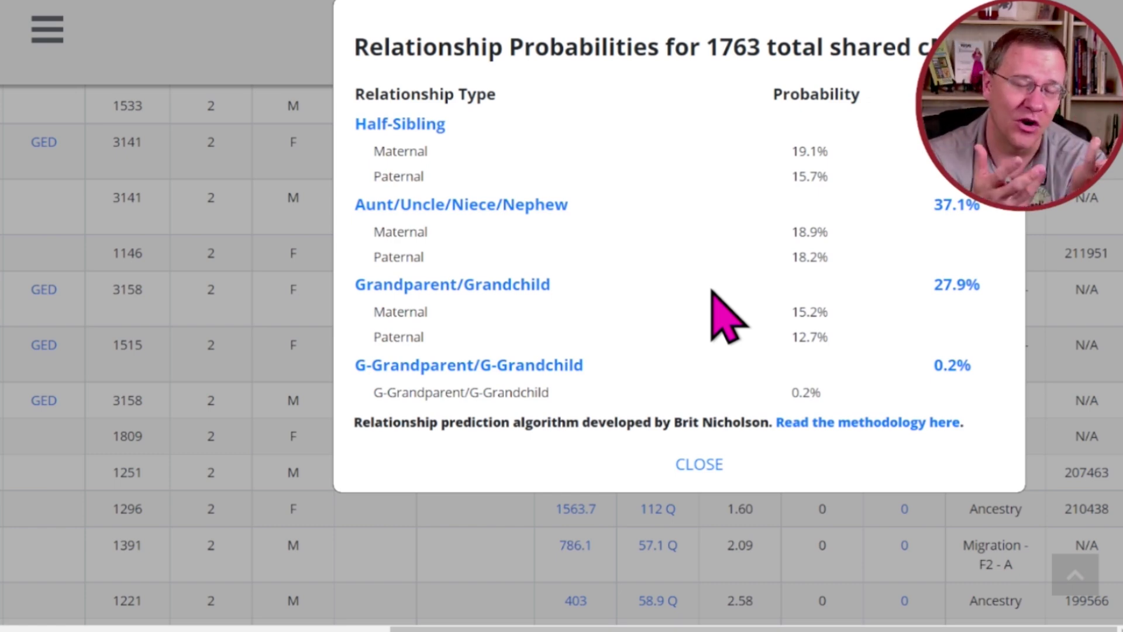
click(702, 462)
Scroll down to the 403 cM match and open its Relationship Probabilities
scroll(682, 413, down, 5)
scroll(637, 409, down, 4)
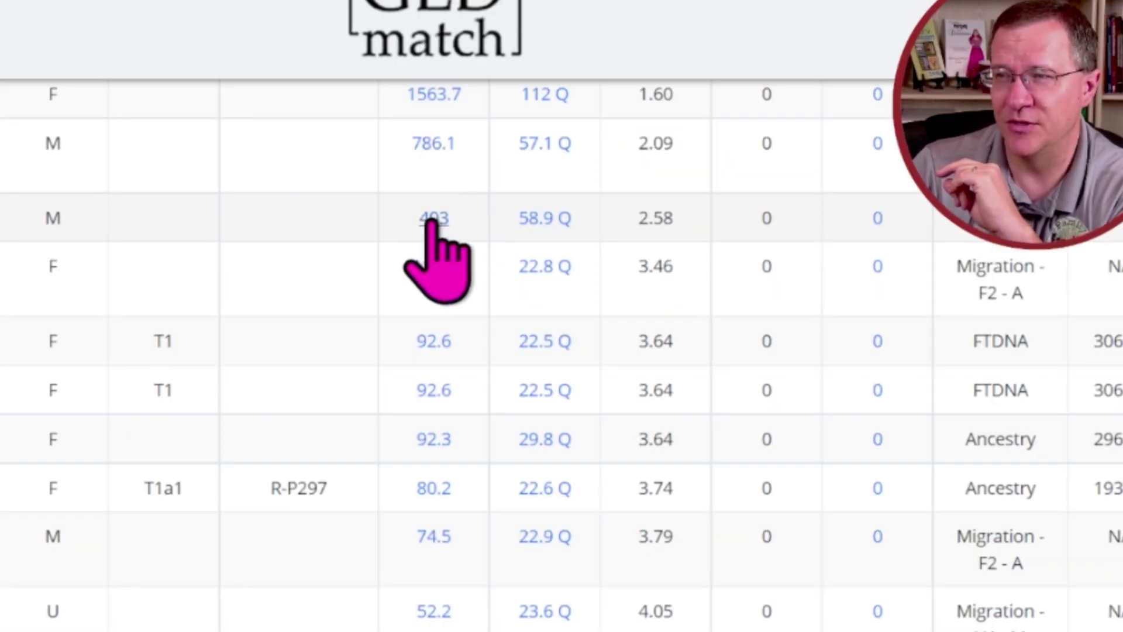
click(433, 220)
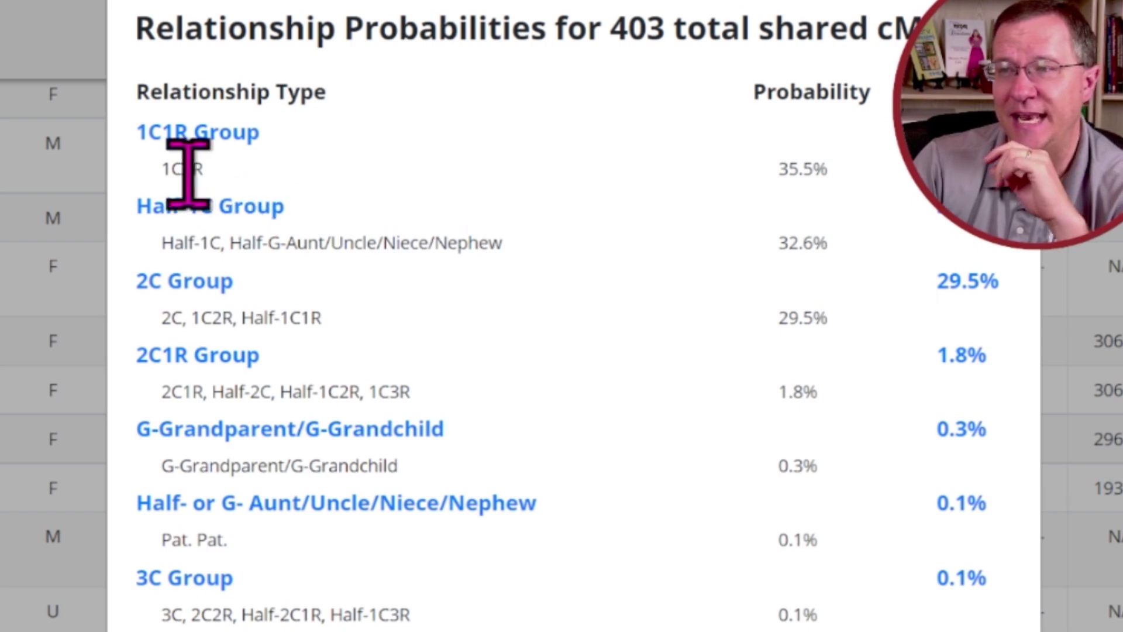
drag(159, 170, 216, 170)
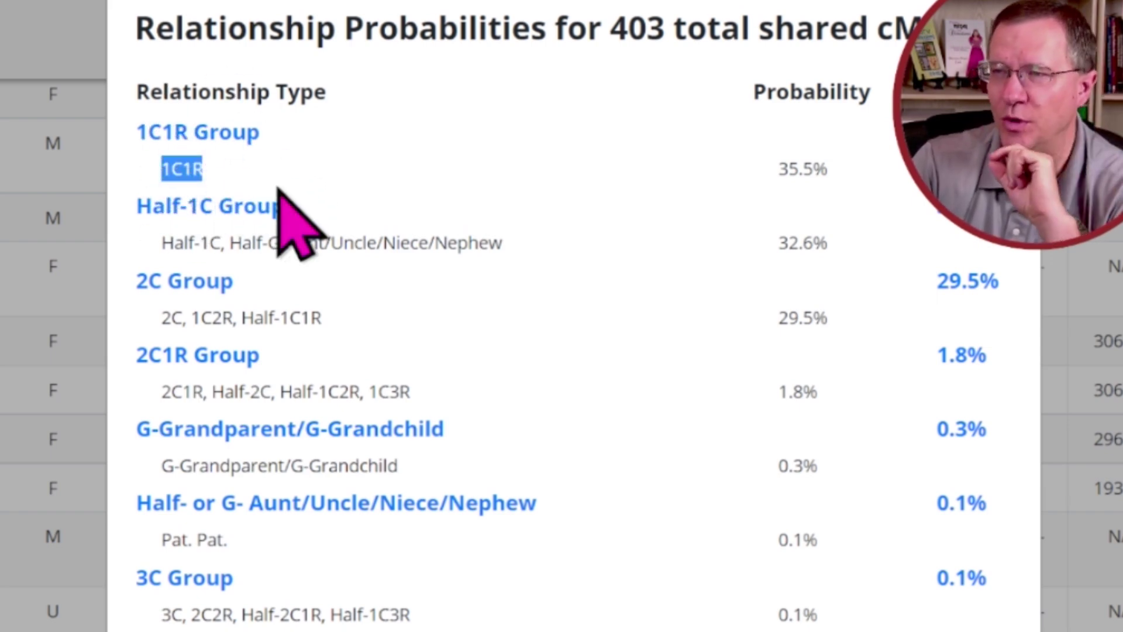
drag(136, 206, 307, 214)
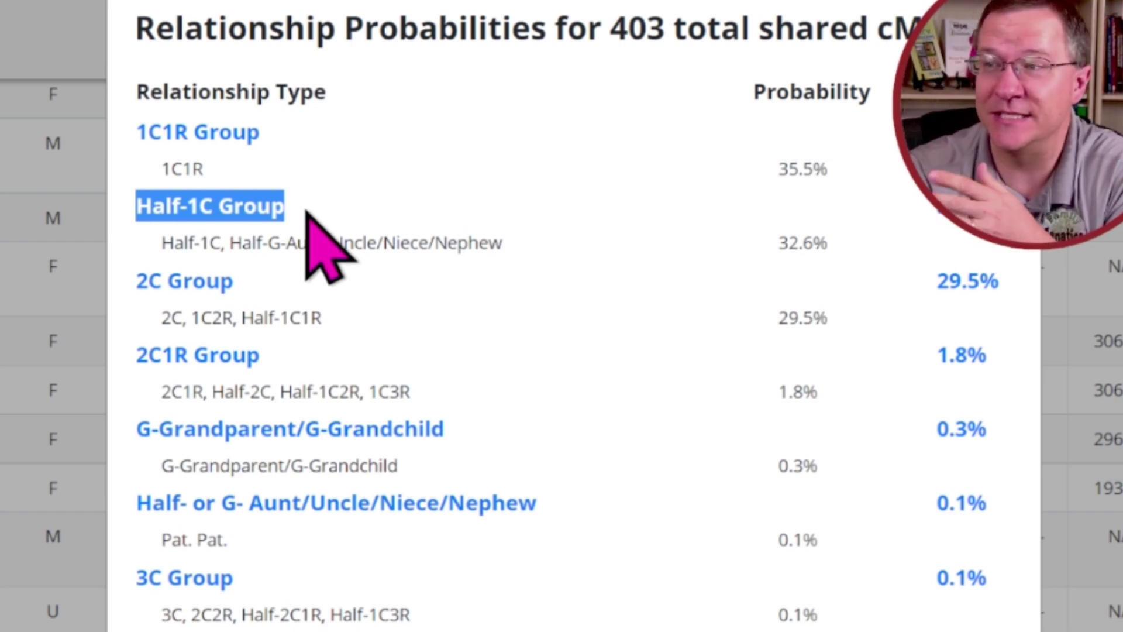
click(162, 246)
drag(163, 245, 330, 248)
drag(230, 243, 531, 255)
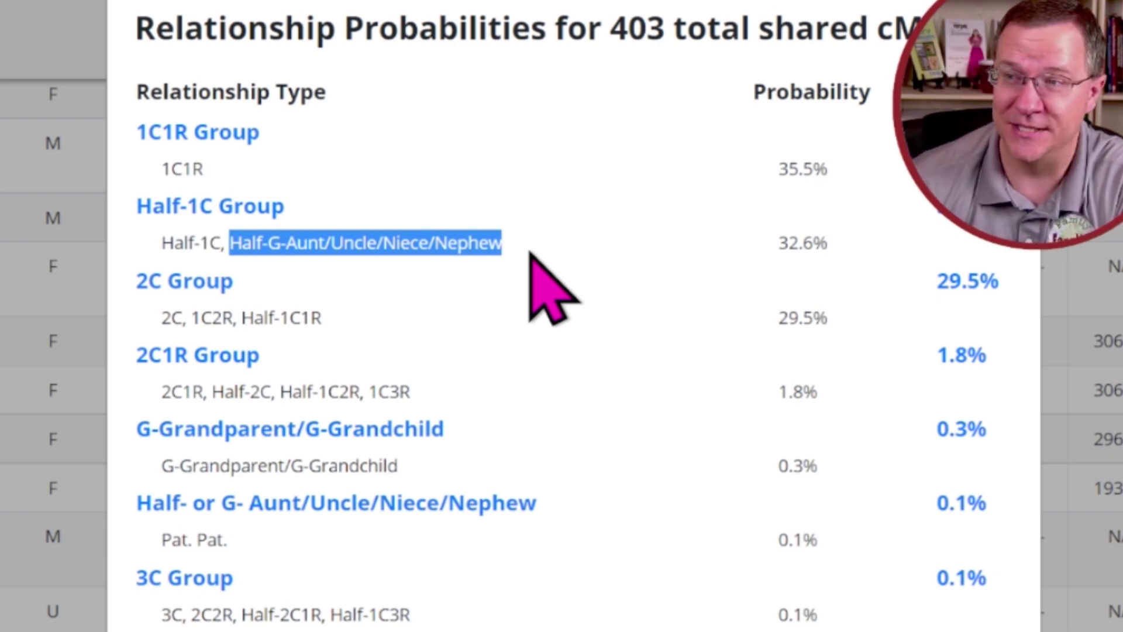
drag(140, 280, 251, 270)
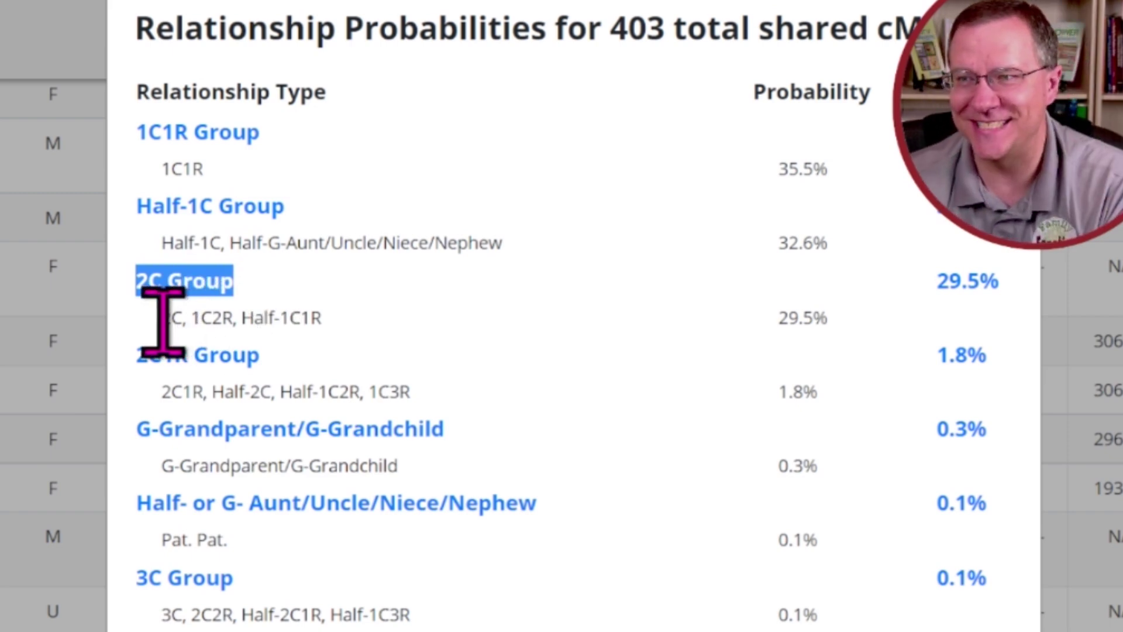
drag(190, 321, 245, 316)
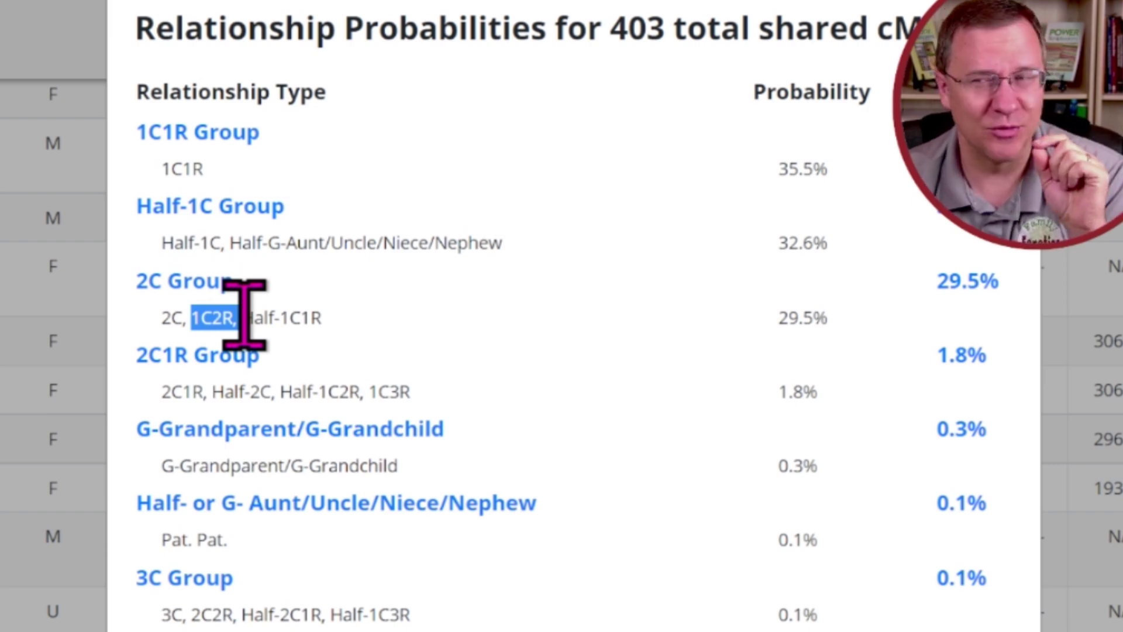
drag(314, 316, 245, 319)
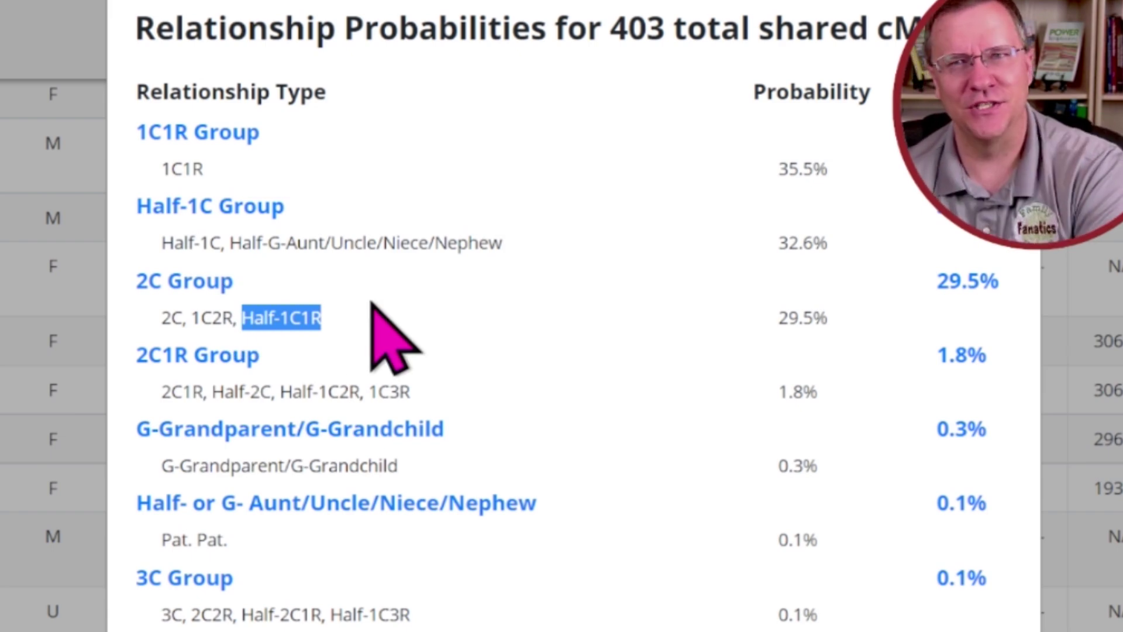
drag(137, 208, 217, 208)
drag(314, 318, 241, 325)
drag(237, 278, 163, 281)
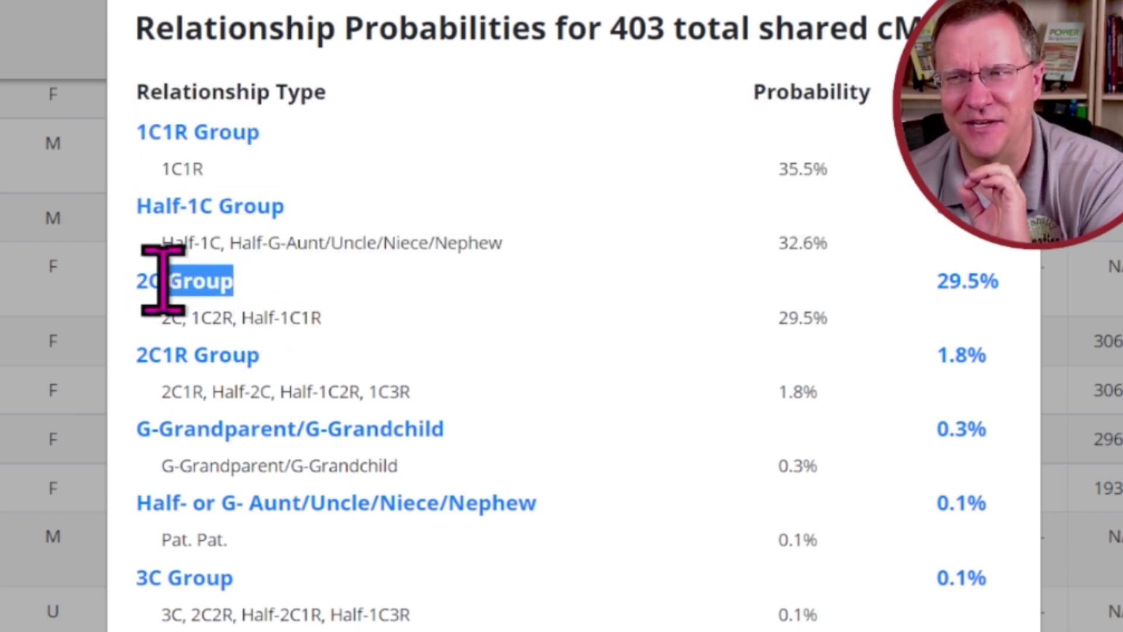
click(345, 312)
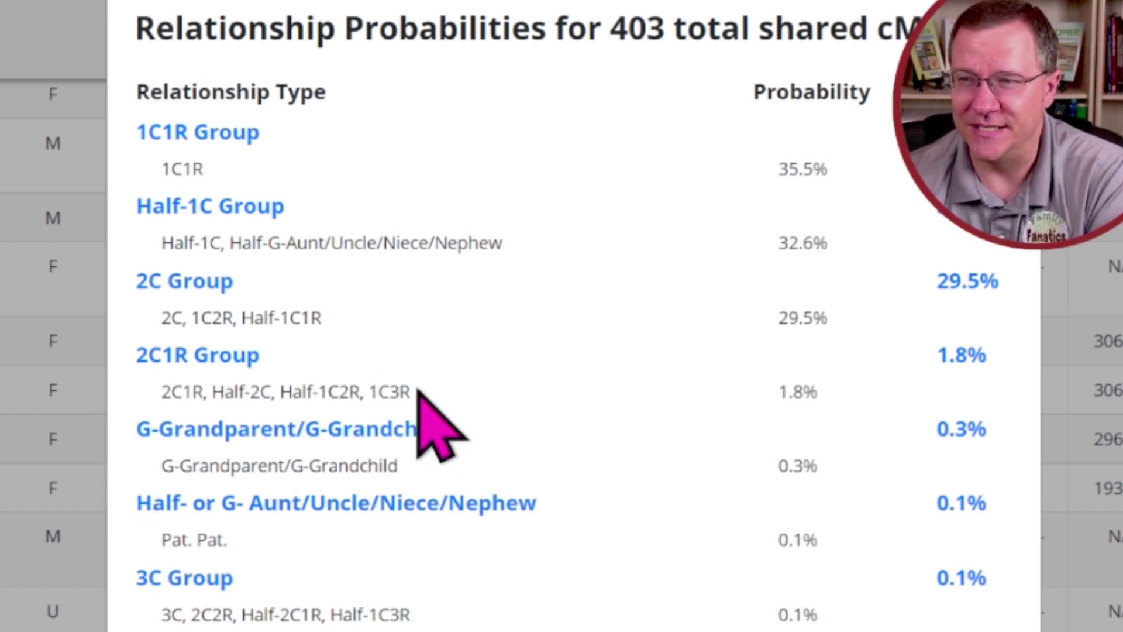
drag(416, 398, 169, 386)
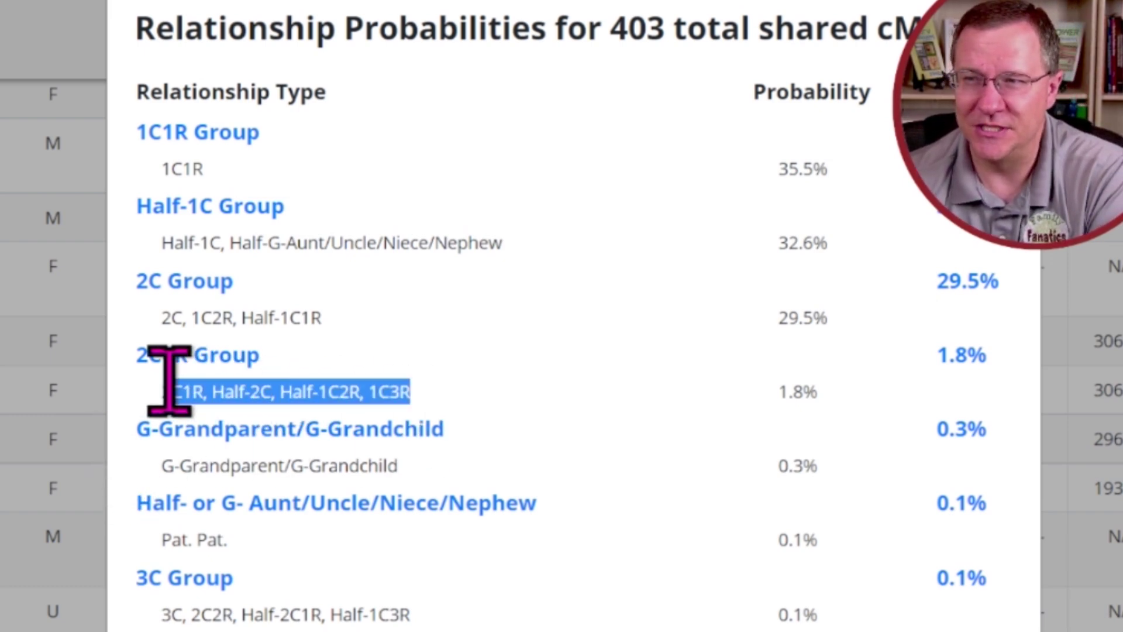
click(468, 420)
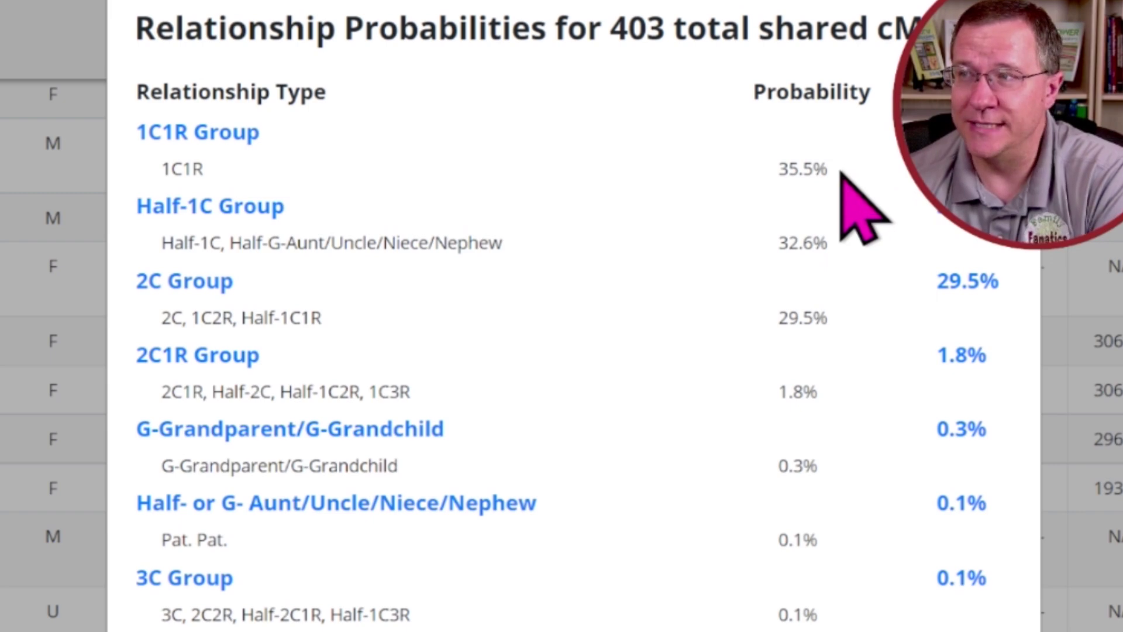
drag(781, 170, 842, 174)
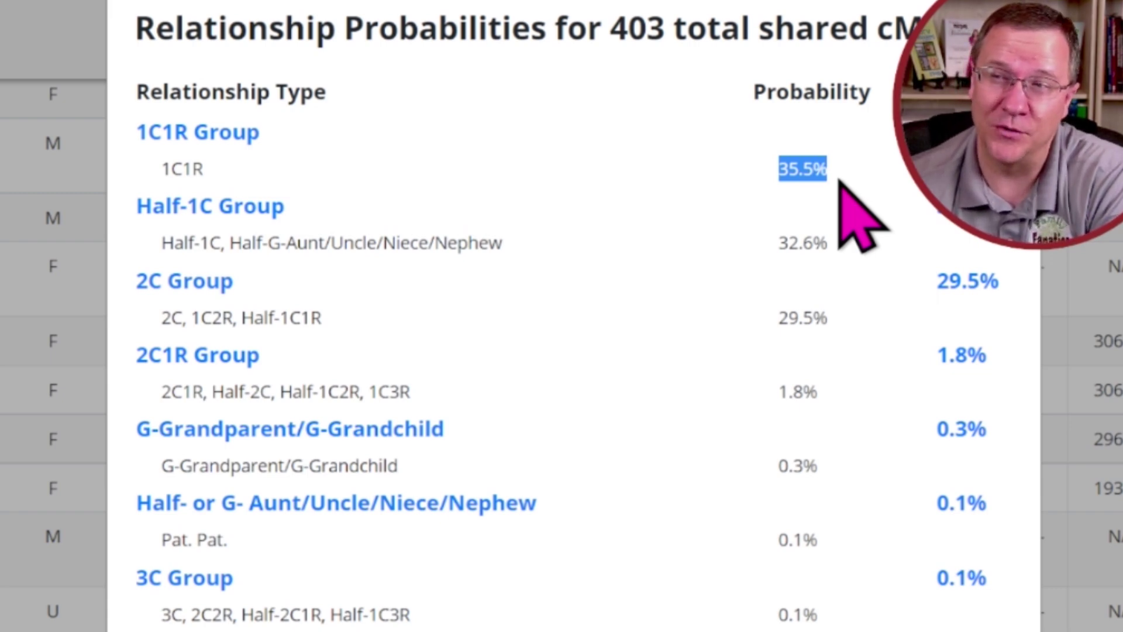
drag(819, 389, 755, 403)
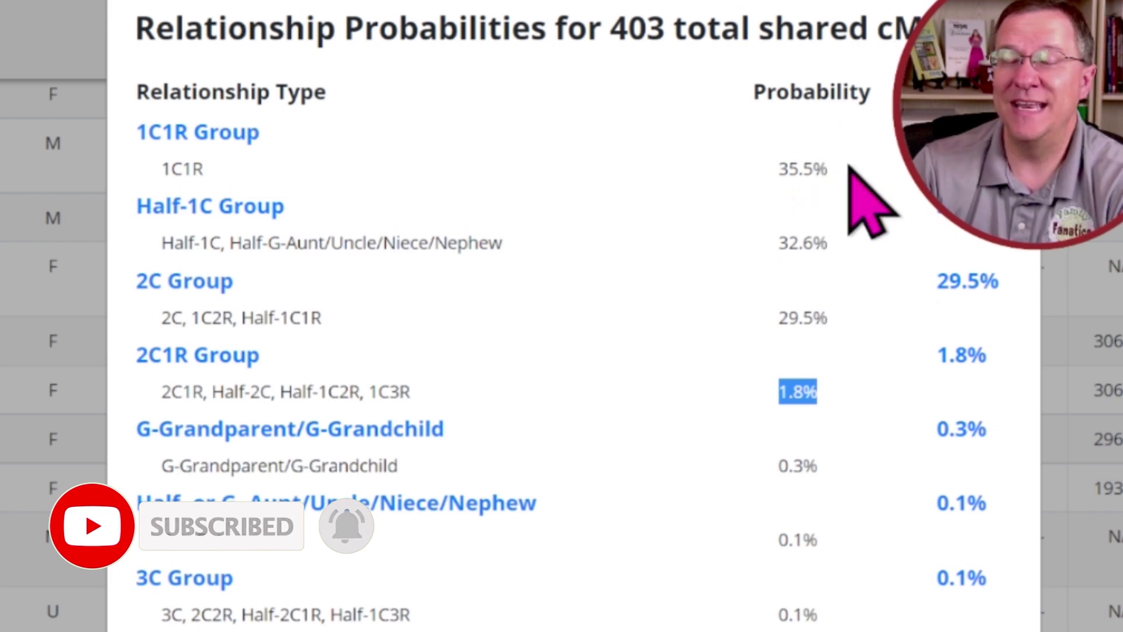
drag(842, 181, 754, 153)
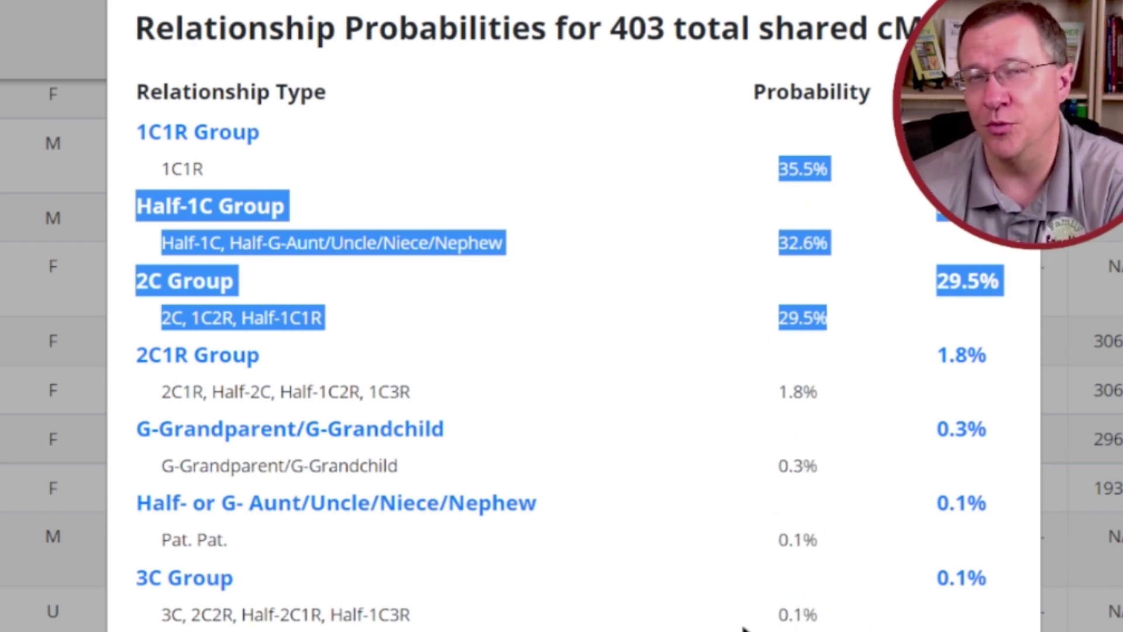
Go to the DNA Science article 'A New Relationship Predictor for Genetic Genealogy'
click(641, 467)
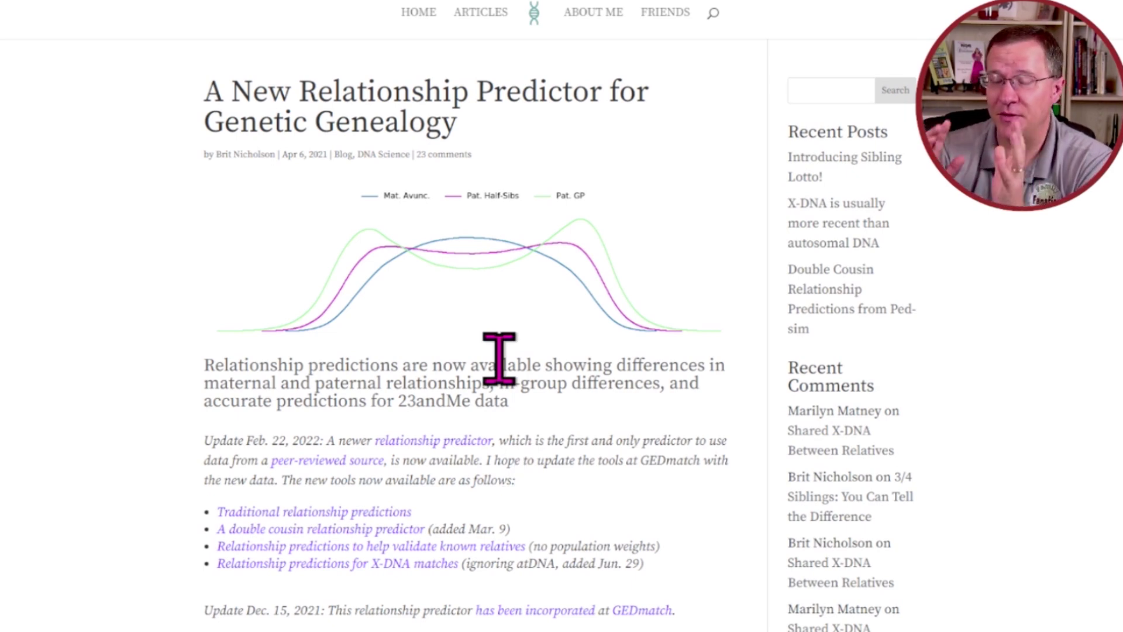
Scroll to the probability curves section showing Figure 1's relationship-type curves
scroll(498, 358, down, 9)
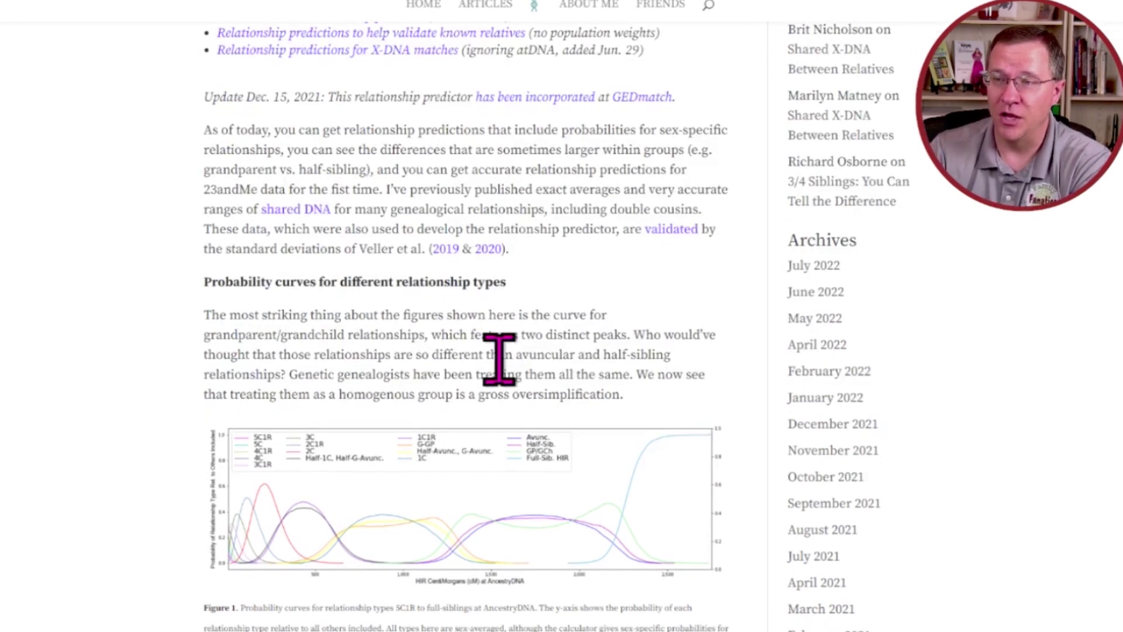
scroll(478, 337, down, 2)
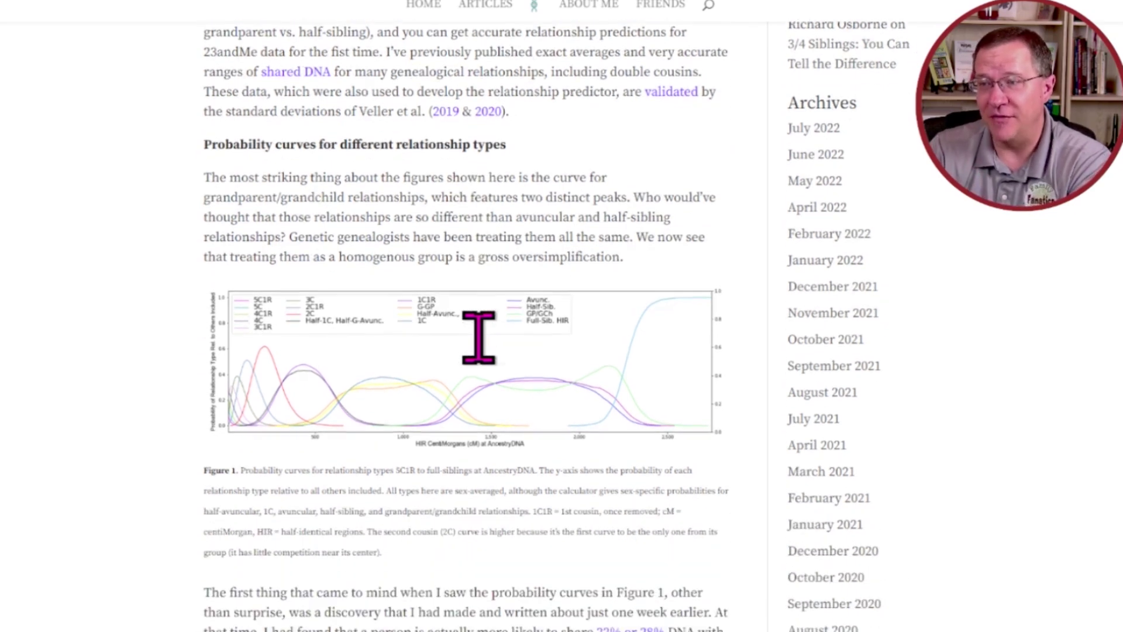